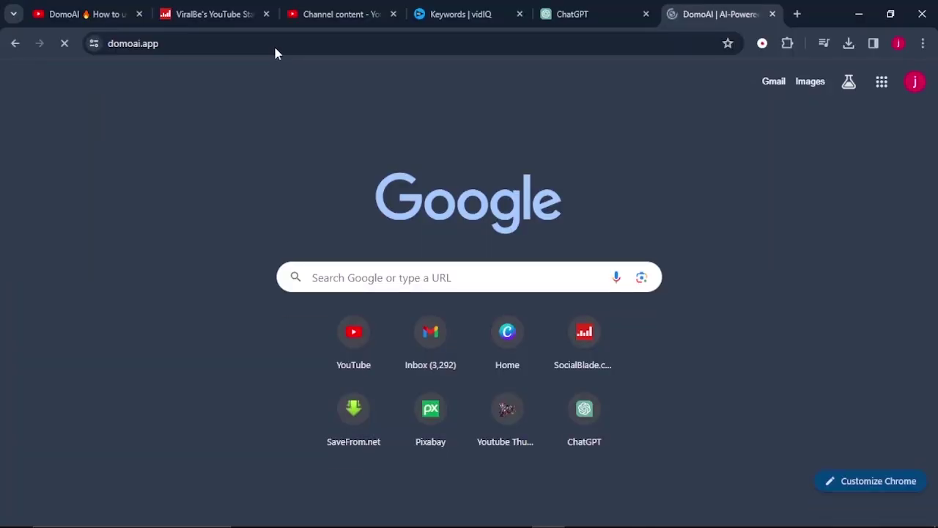
Step: Go to domoai.app and accept the invite to join the DomoAI Discord server
type("domo")
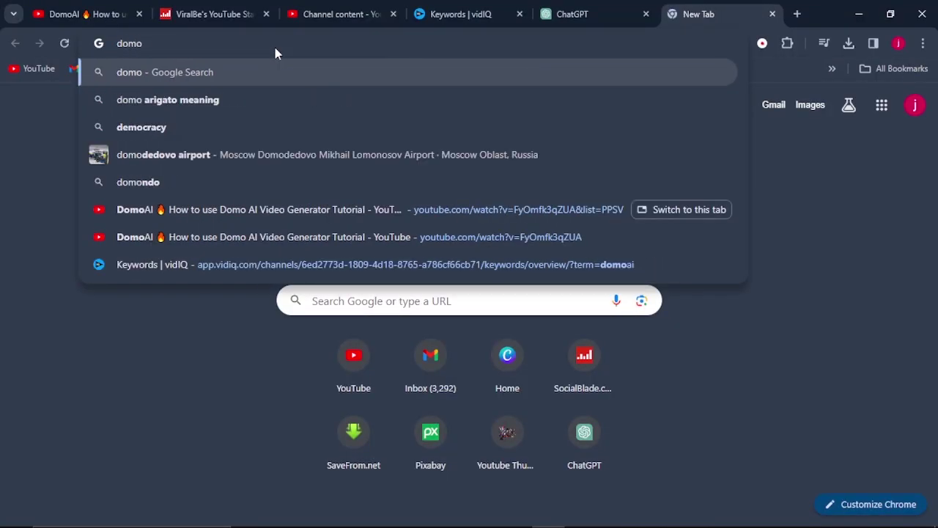
type("ai.app")
key("Return")
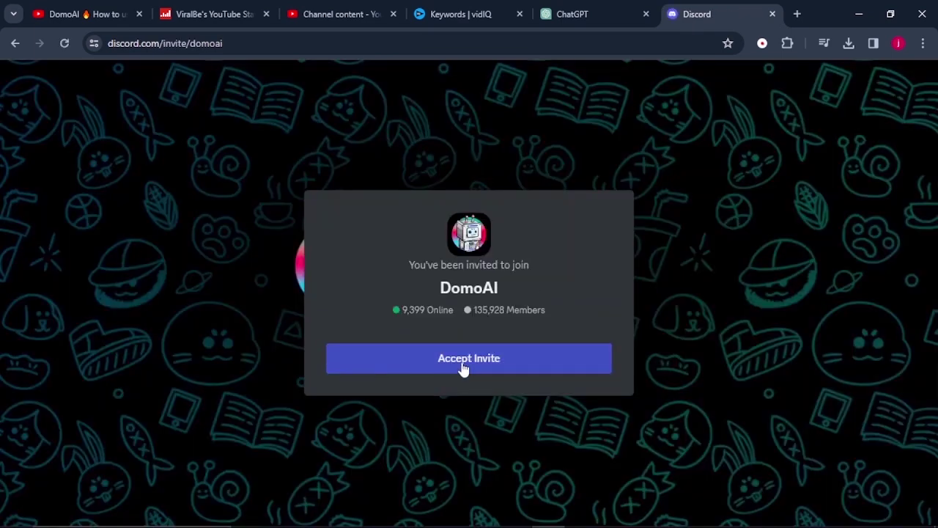
left_click(462, 360)
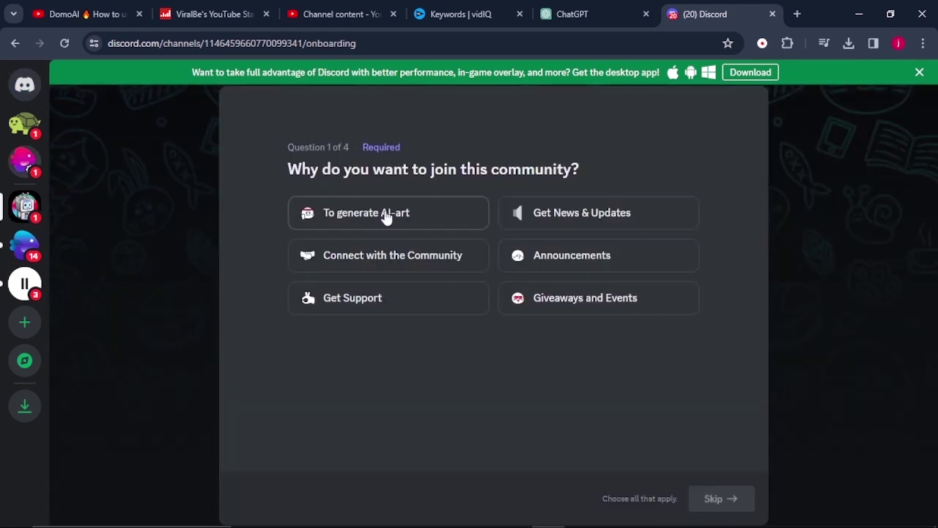
Step: Choose generating AI art and connecting with the community as reasons, and the 18+ age group
left_click(386, 216)
left_click(385, 258)
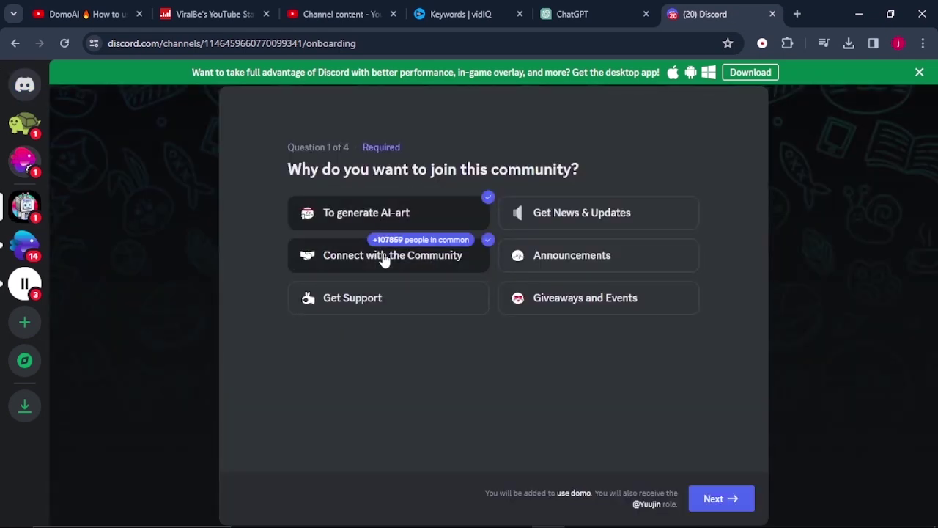
left_click(715, 499)
left_click(540, 228)
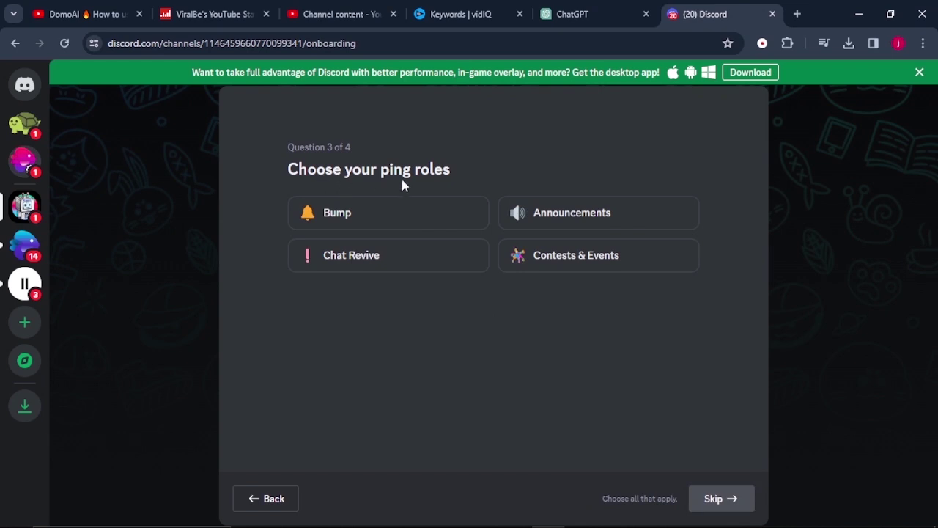
Step: Select Bump and Announcements ping roles and English, then agree to the rules
left_click(356, 218)
left_click(555, 213)
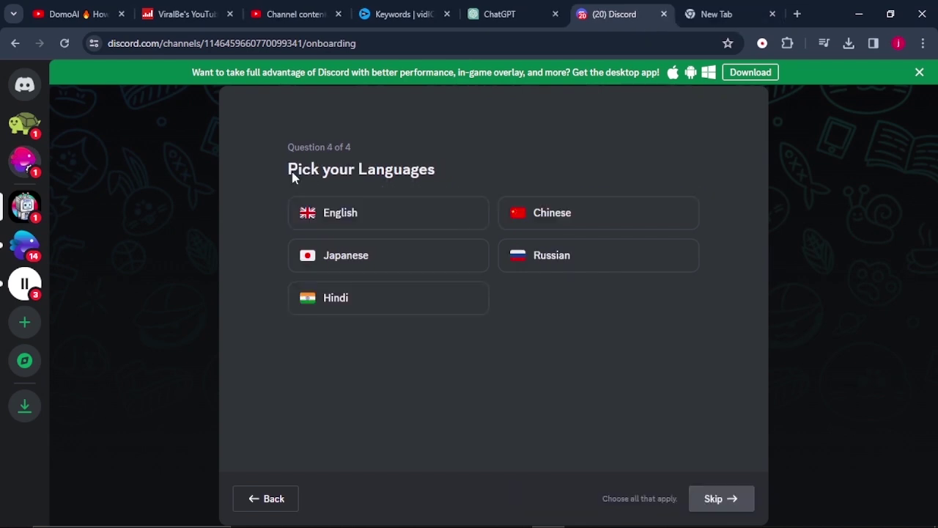
left_click(373, 222)
left_click(709, 500)
left_click(710, 500)
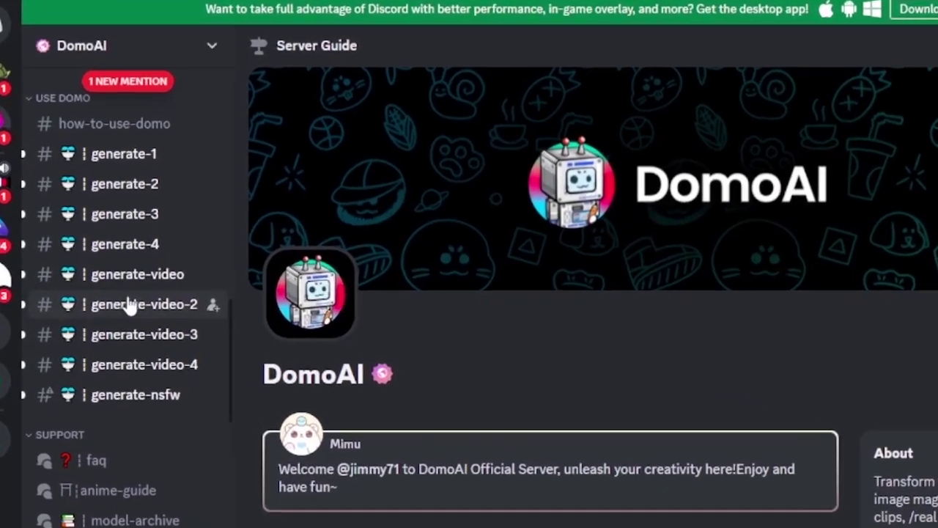
mouse_move(142, 278)
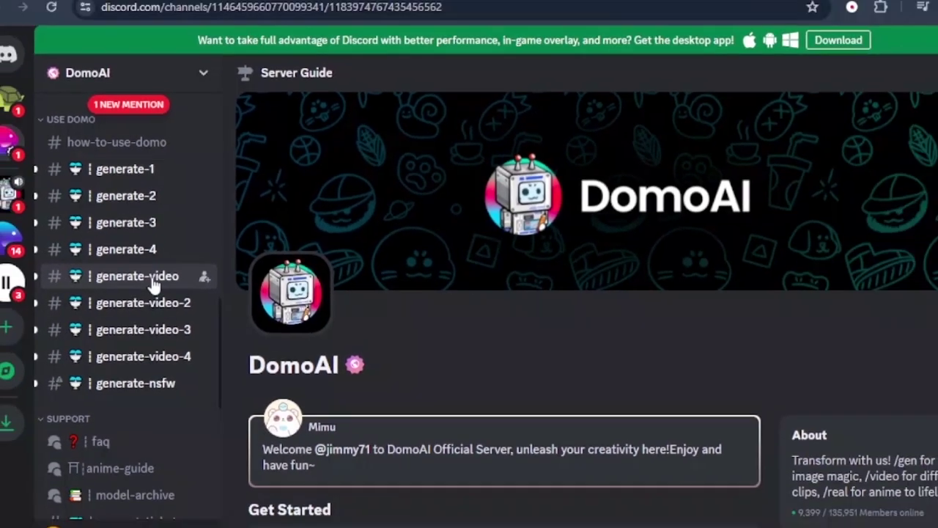
Step: Open the generate-video channel and type /v to list DomoAI's commands
left_click(157, 282)
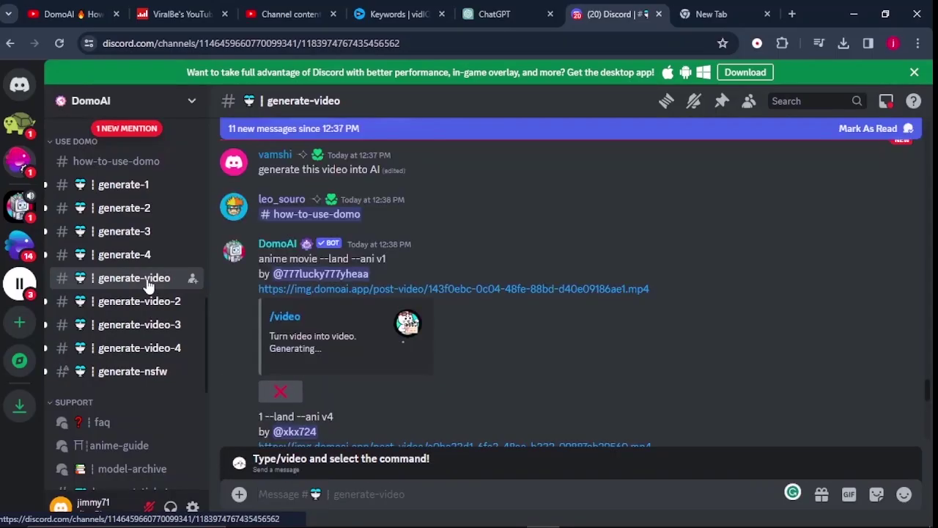
type("/")
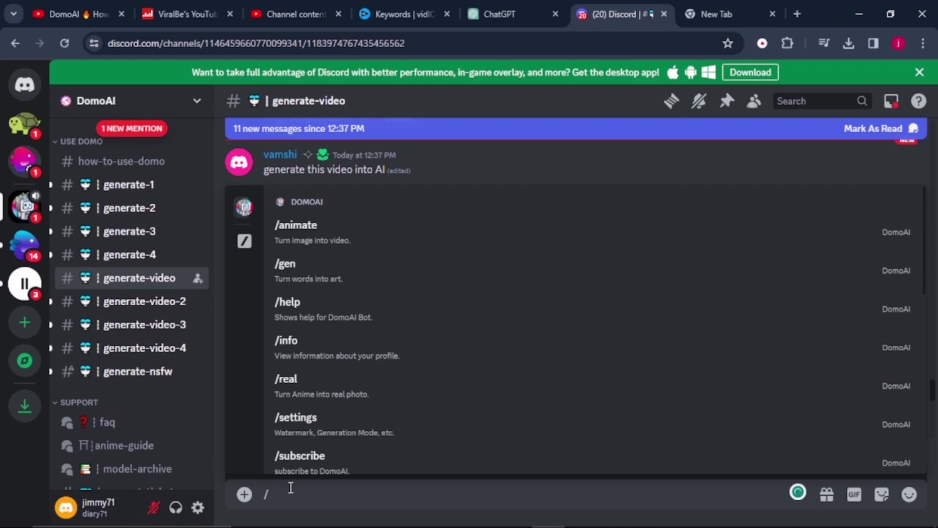
type("v")
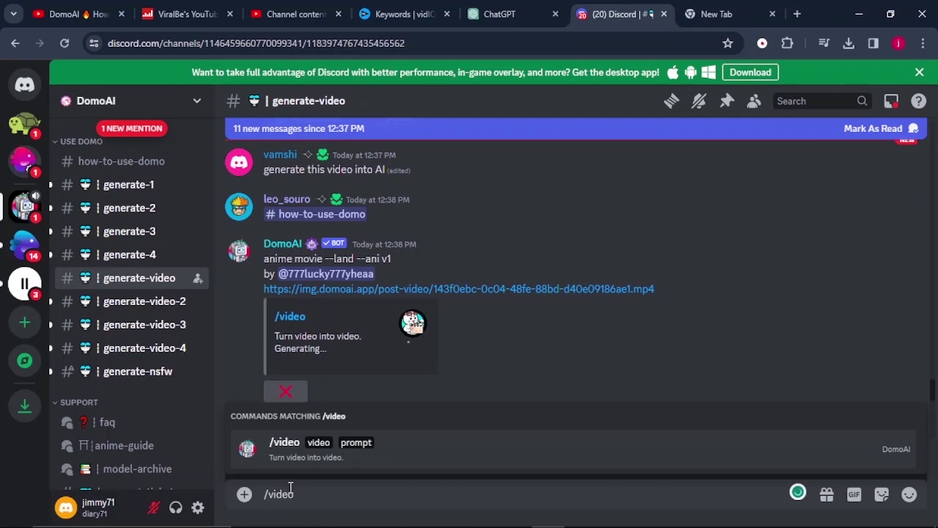
Step: Pick DomoAI's /video command and attach the family mp4 video
type("ideo")
left_click(300, 449)
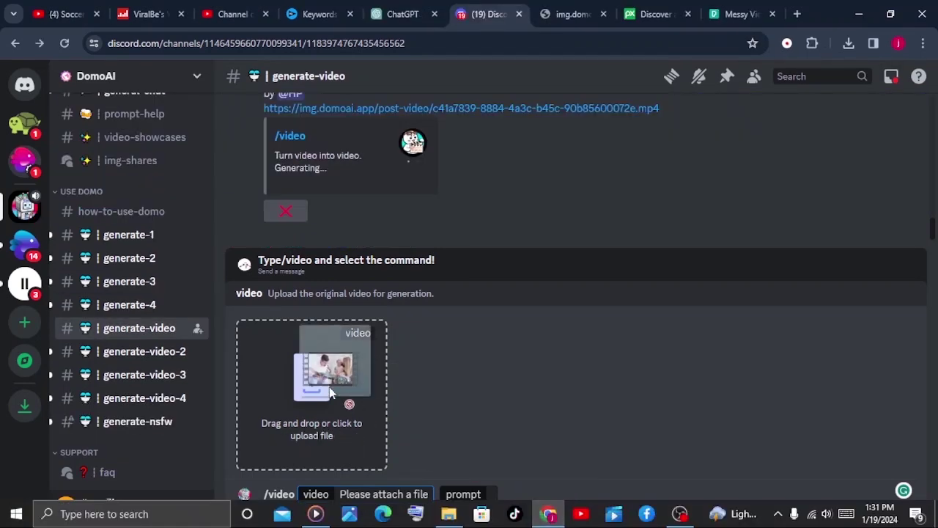
left_click_drag(339, 394, 318, 401)
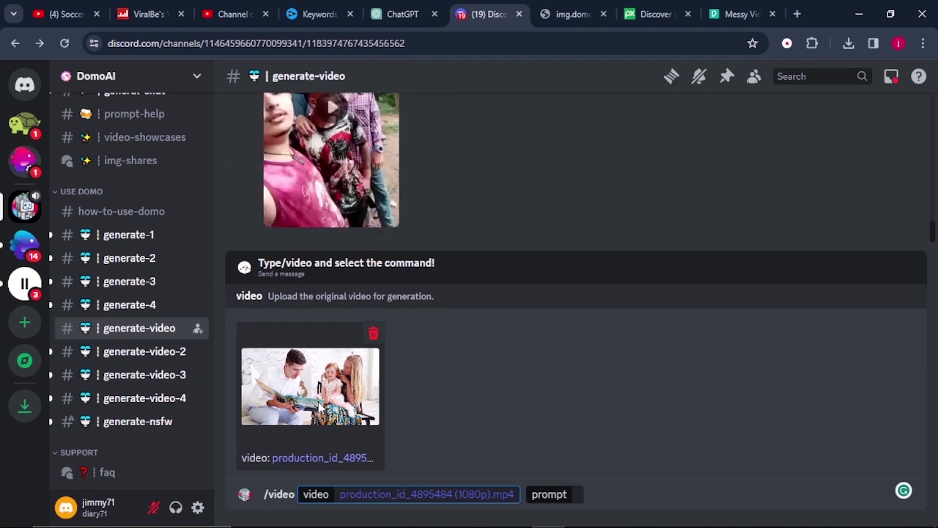
Step: Enter a prompt about a wonderful family reading, fix its typos, and send the command
left_click(549, 494)
type("a wonferful family")
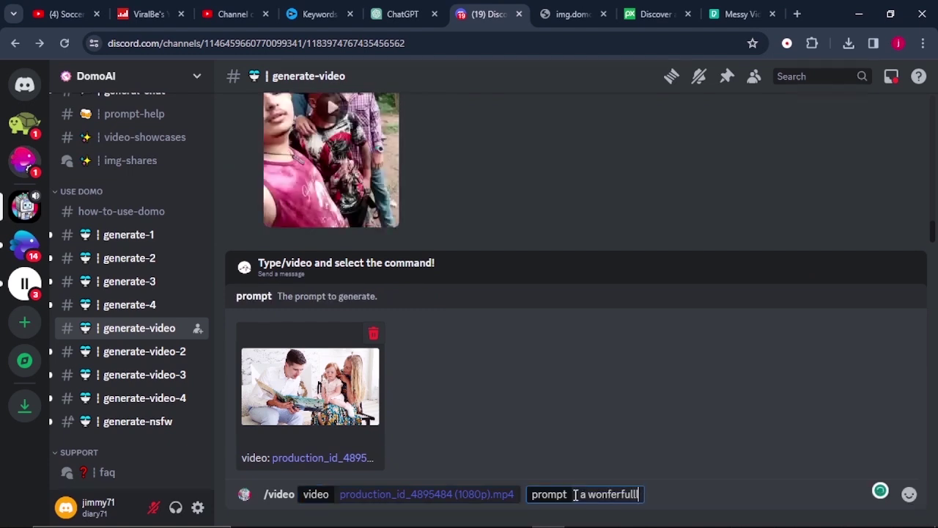
type(" learning")
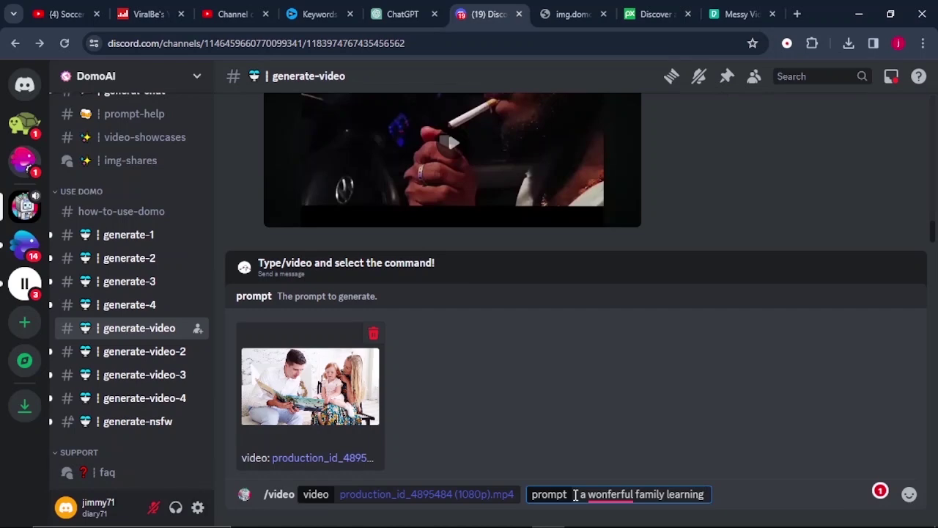
right_click(578, 498)
left_click(616, 374)
key("BackSpace")
key("BackSpace")
key("BackSpace")
key("BackSpace")
key("BackSpace")
key("BackSpace")
key("BackSpace")
key("BackSpace")
key("BackSpace")
type("reading the")
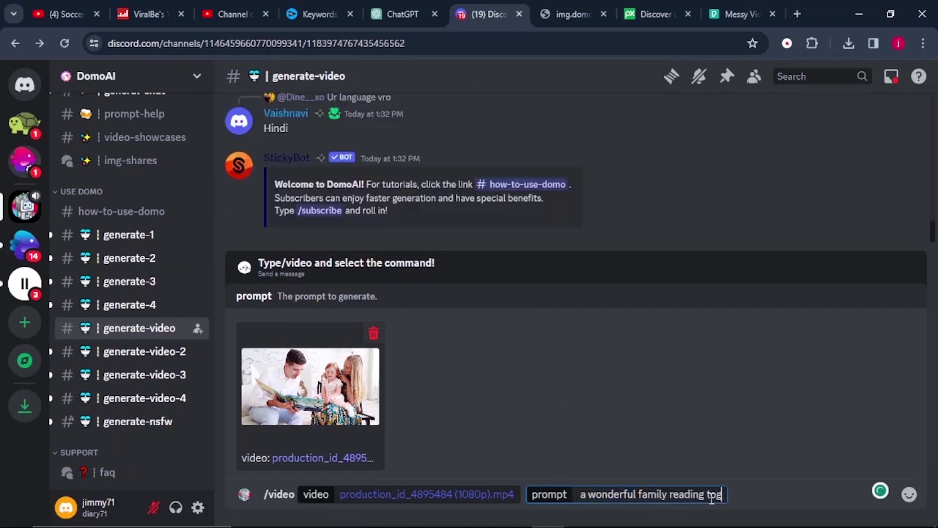
key("Return")
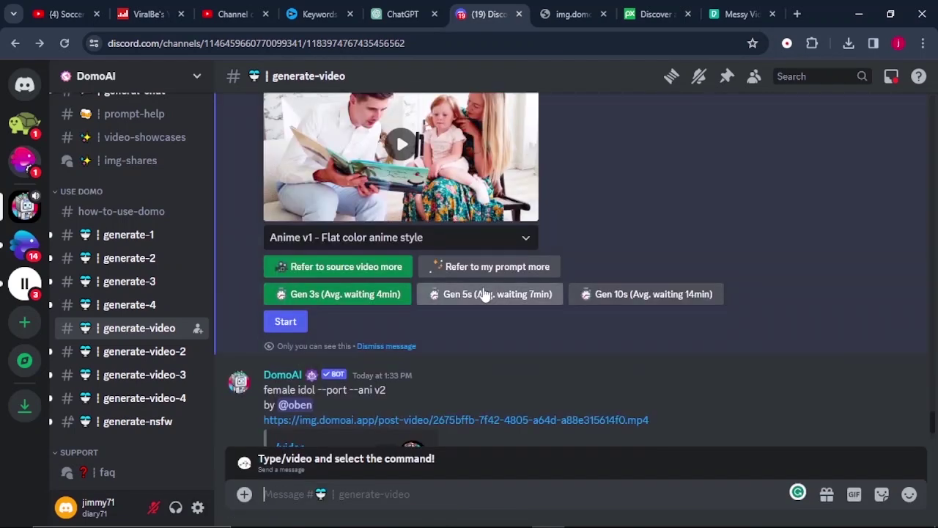
Step: Choose the 3D cartoon illustration style with a 5-second length and start generating
scroll(482, 286, "up", 2)
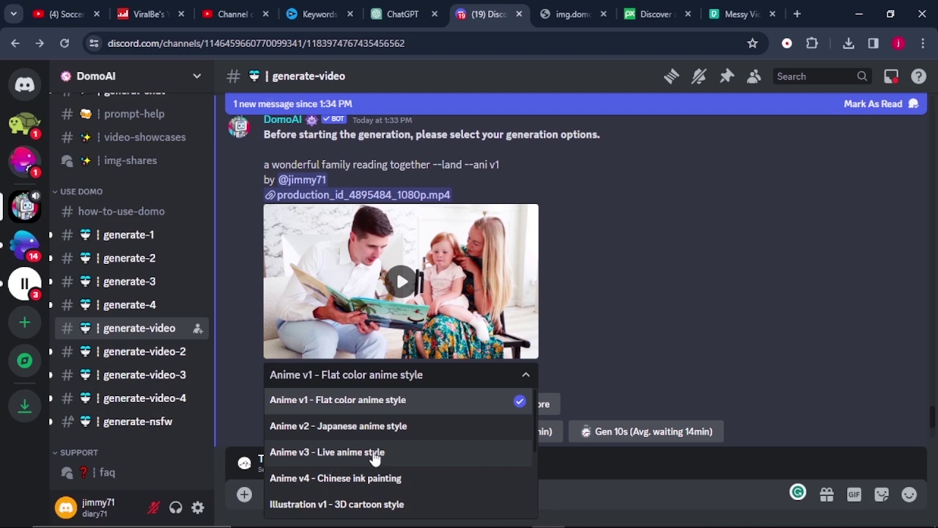
left_click(380, 505)
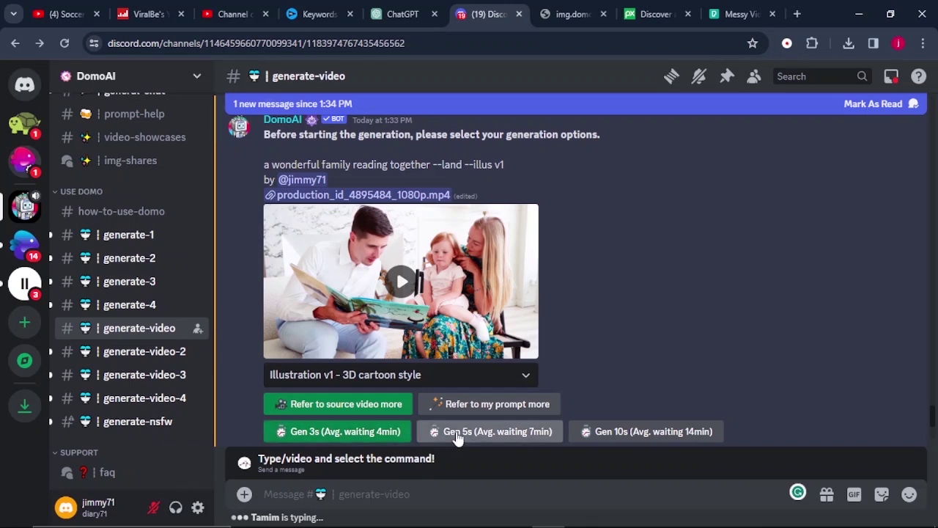
left_click(495, 432)
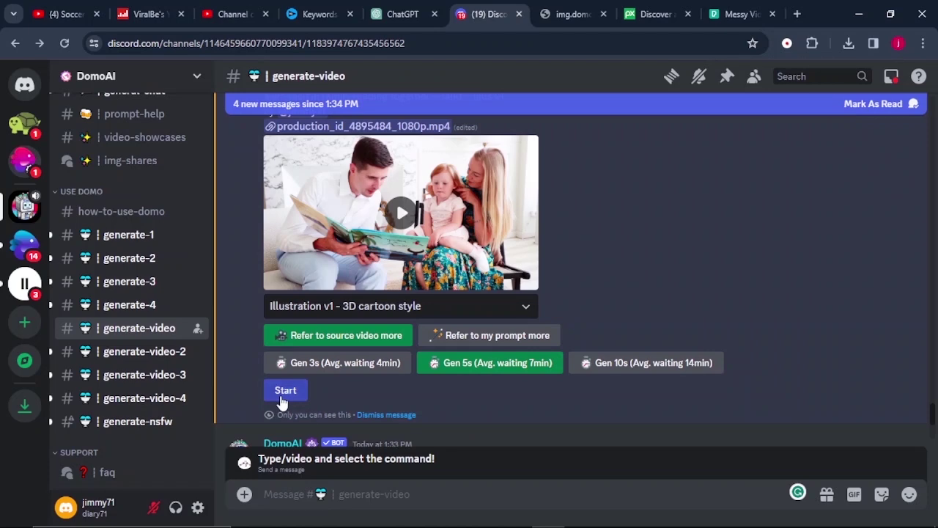
left_click(284, 396)
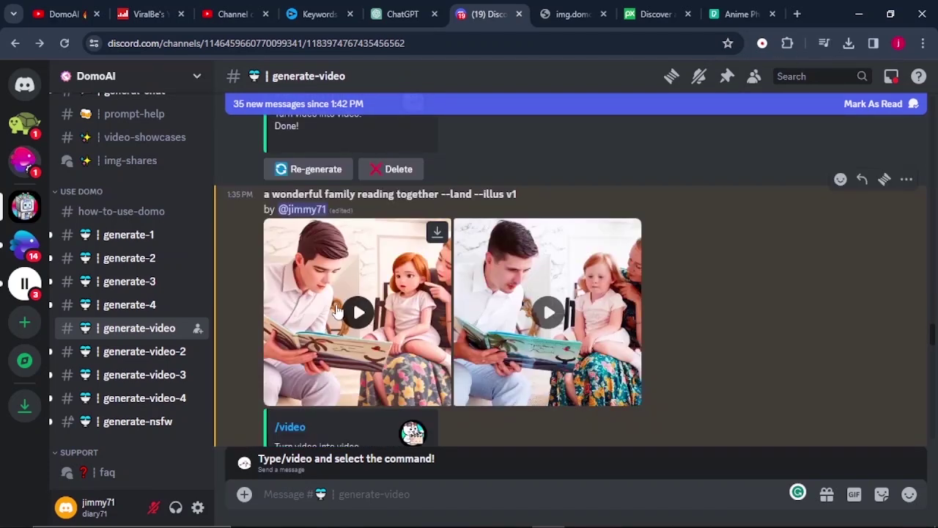
Step: Preview the first finished cartoon clip full-size, then download it as an mp4
left_click(357, 314)
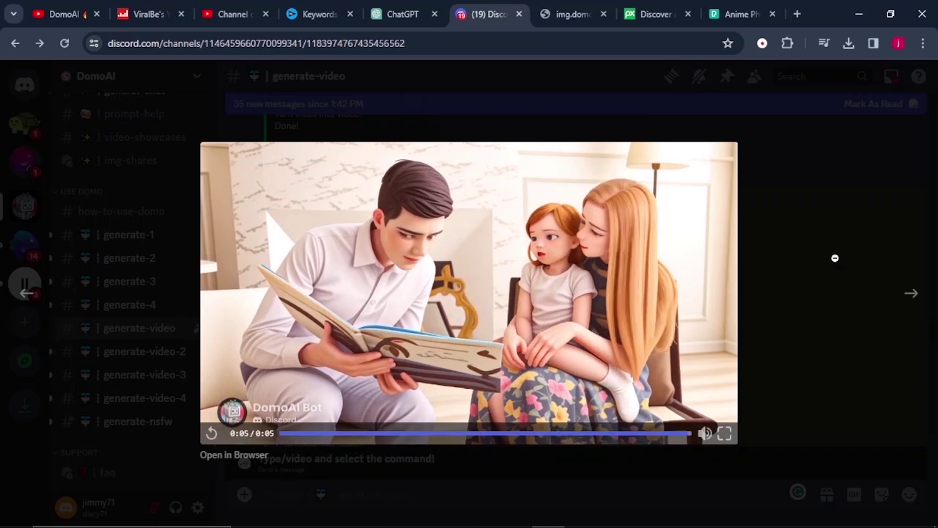
left_click(834, 256)
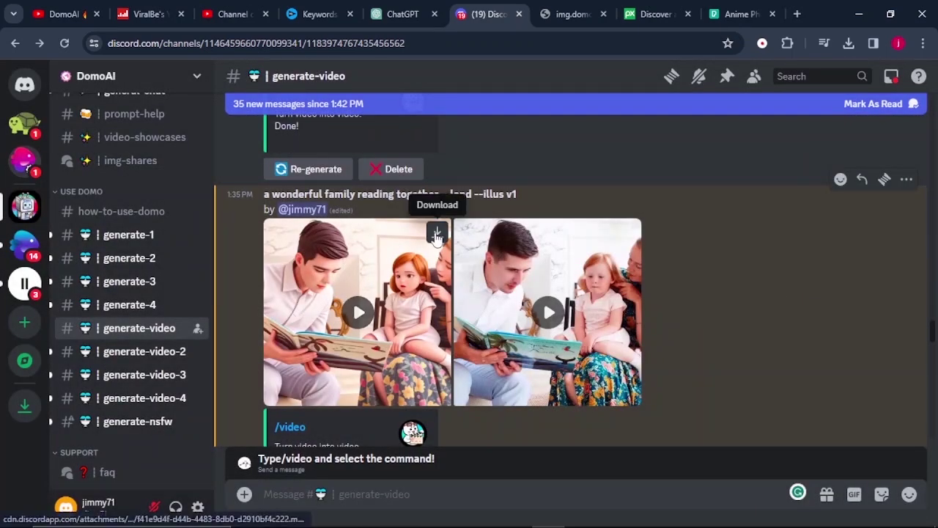
left_click(437, 233)
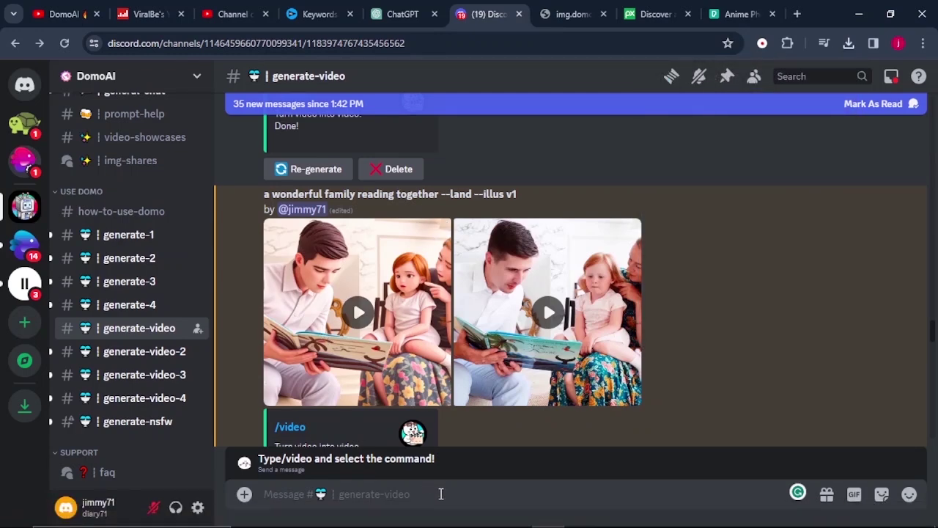
left_click(440, 494)
Step: Generate /gen images of 'a beautiful queen in bed', then attach indian thumbnial.jpeg to /real
type("/gen")
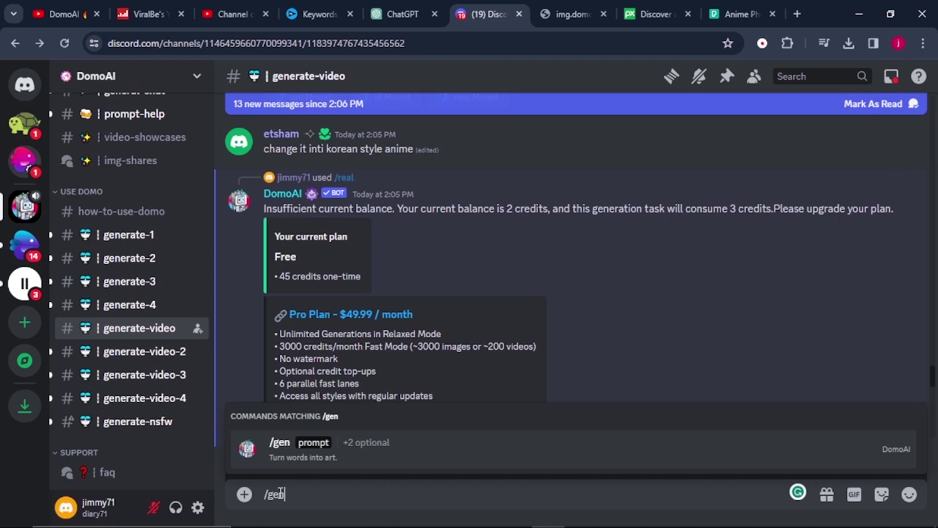
key("Tab")
type("a beatifl")
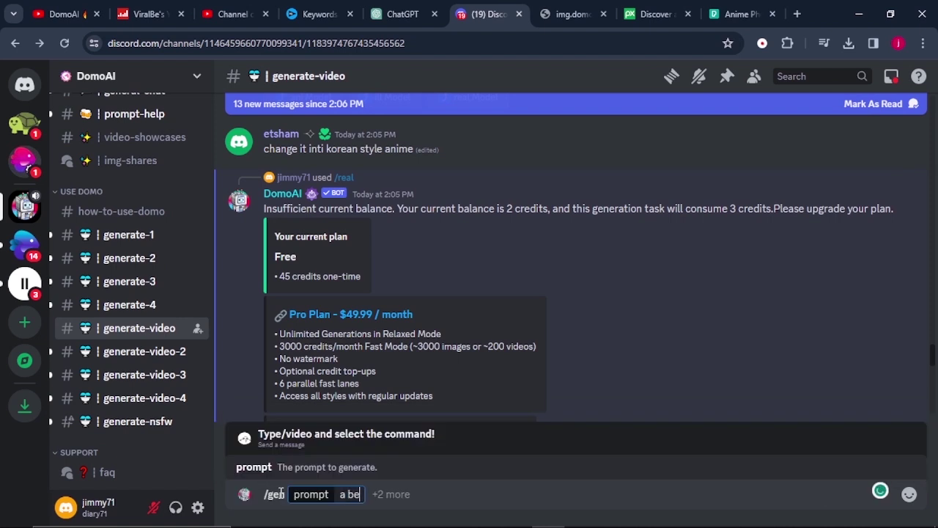
key("BackSpace")
key("BackSpace")
key("BackSpace")
key("BackSpace")
type("utiful queen in bed")
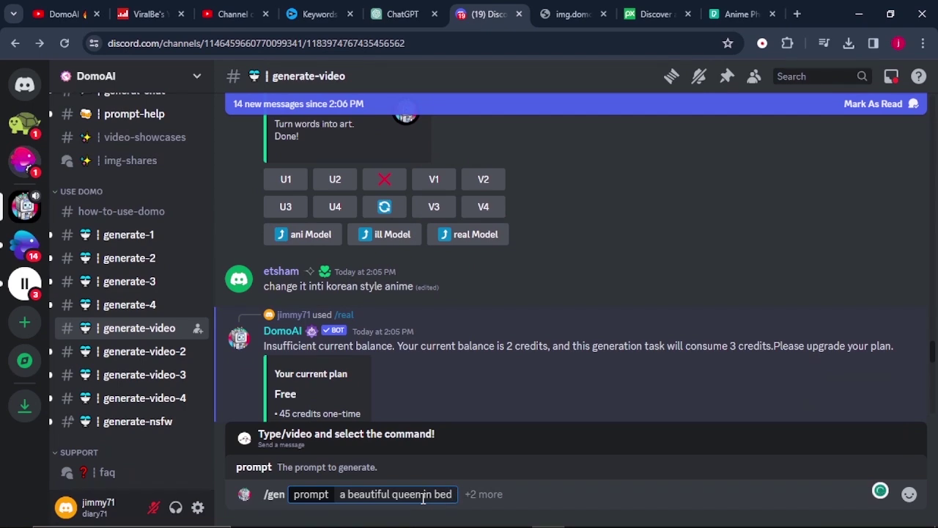
key("Return")
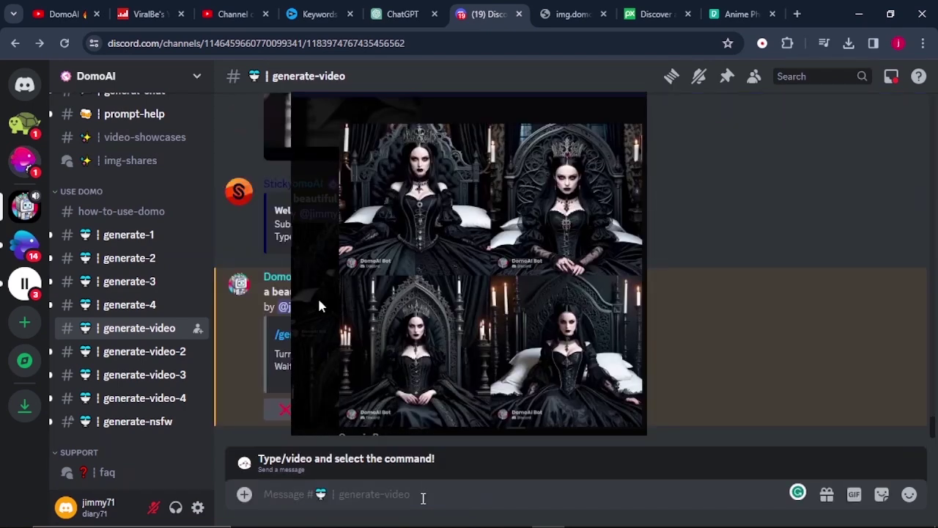
left_click(318, 296)
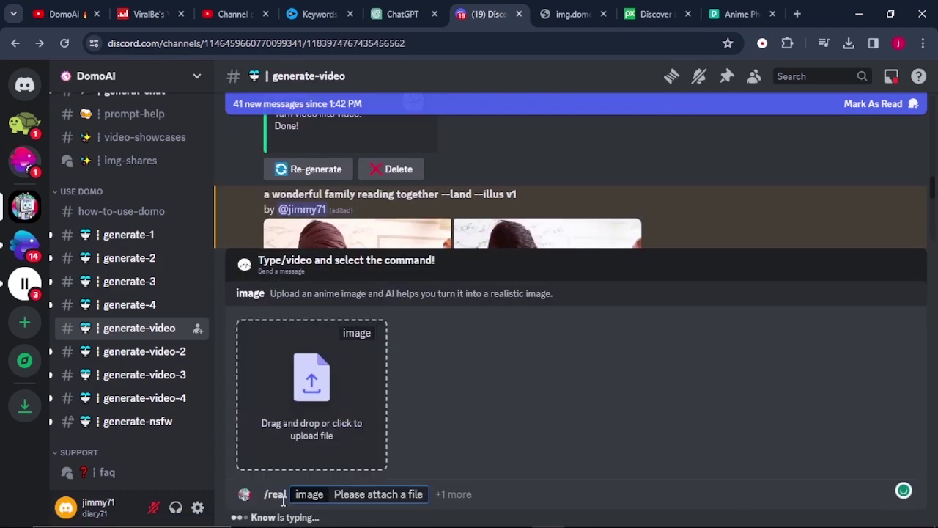
left_click_drag(381, 410, 322, 429)
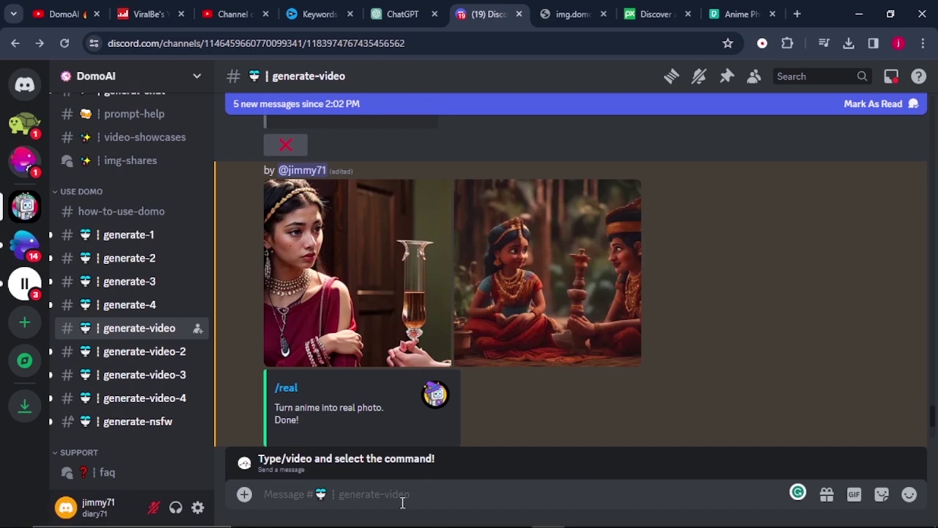
Step: Send the cheering football girl image from Downloads via /animate and choose high intensity
type("/animate")
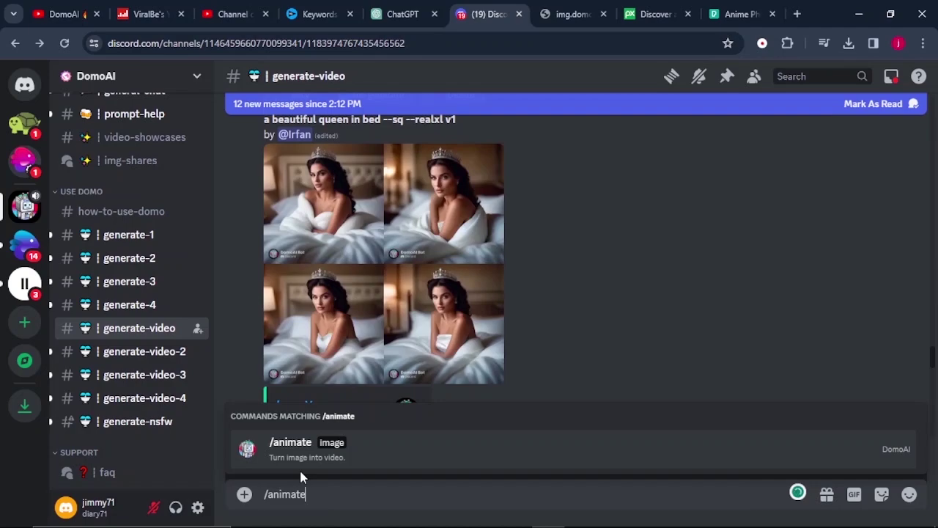
key("Return")
left_click(433, 517)
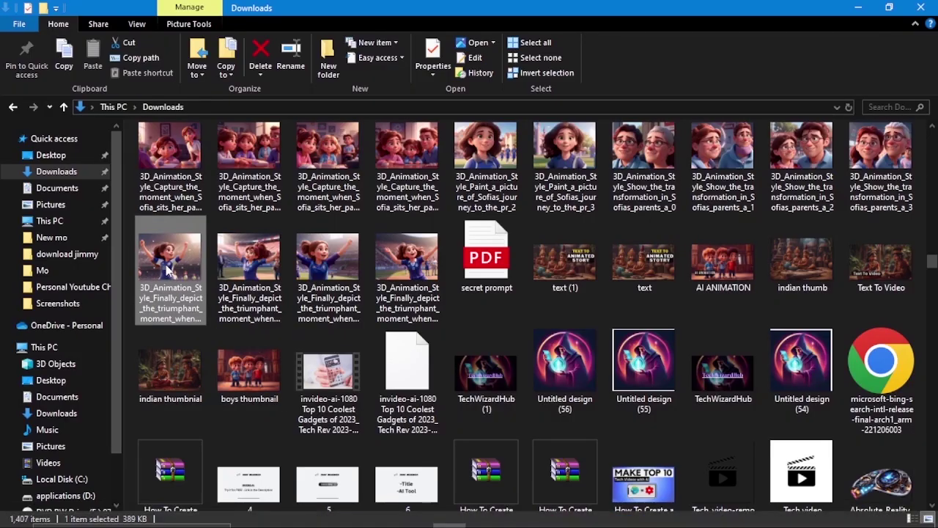
left_click_drag(168, 271, 297, 418)
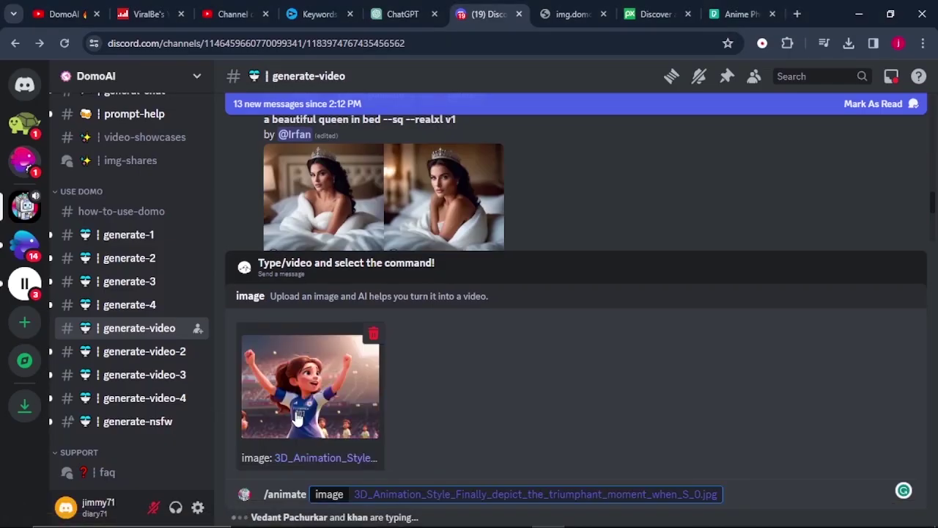
key("Return")
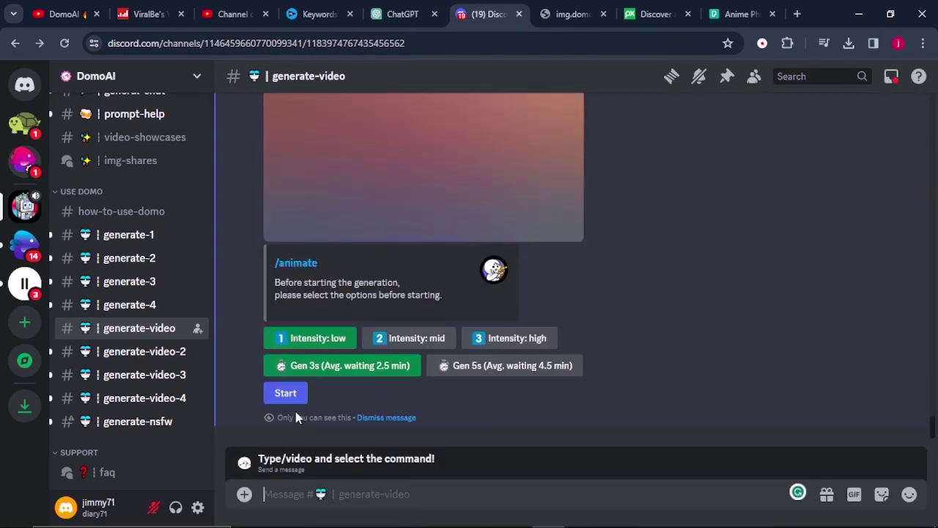
scroll(336, 363, "down", 3)
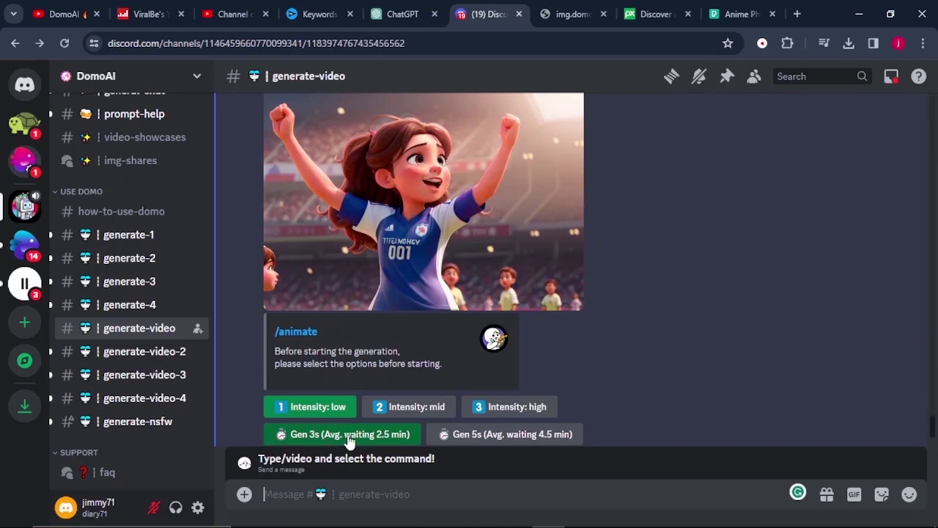
left_click(524, 411)
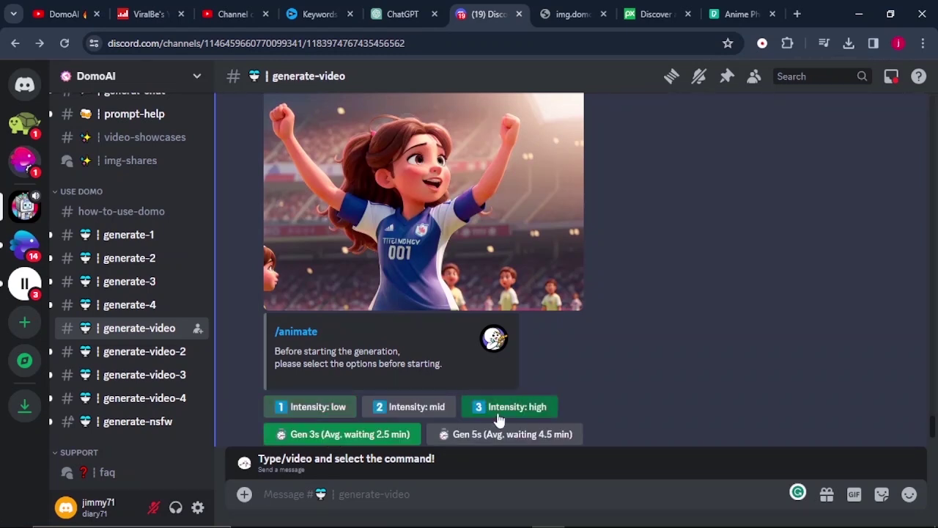